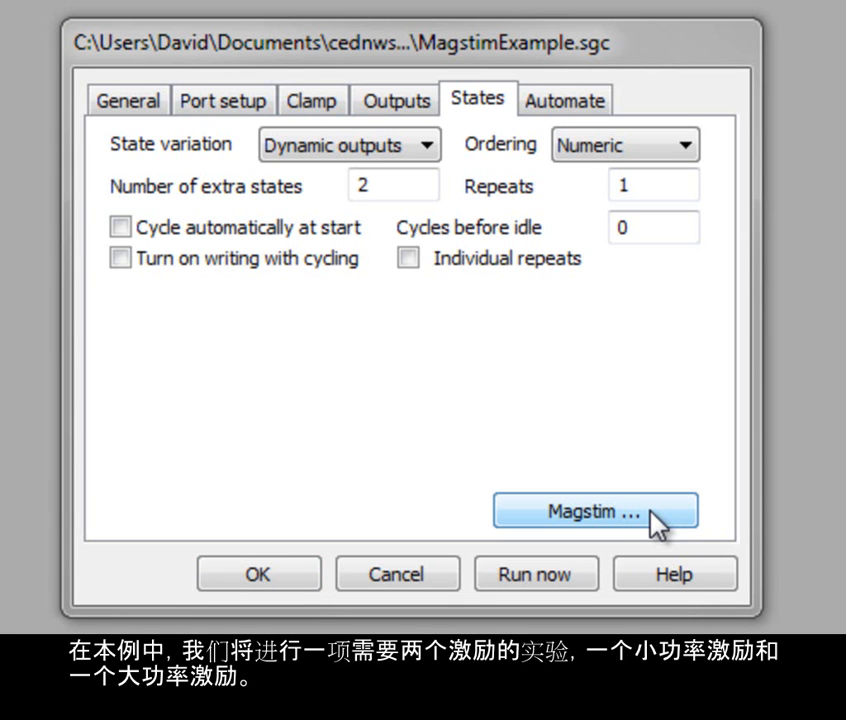
Step: Open the Magstim configuration for the sampling states, keeping Magstim 200 as the stimulator type and COM 2 as the communications port
left_click_drag(420, 188, 330, 188)
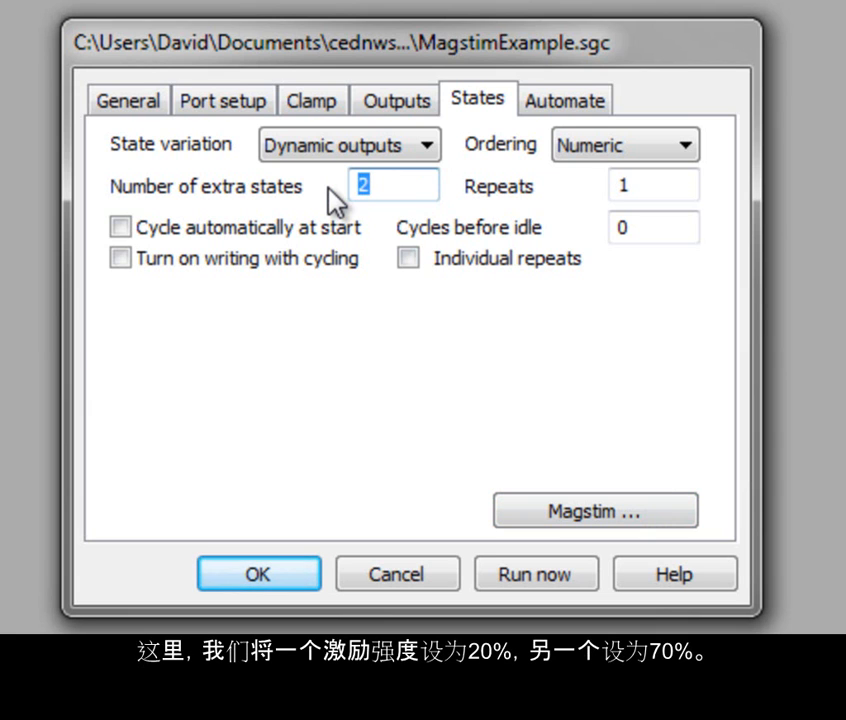
left_click(652, 511)
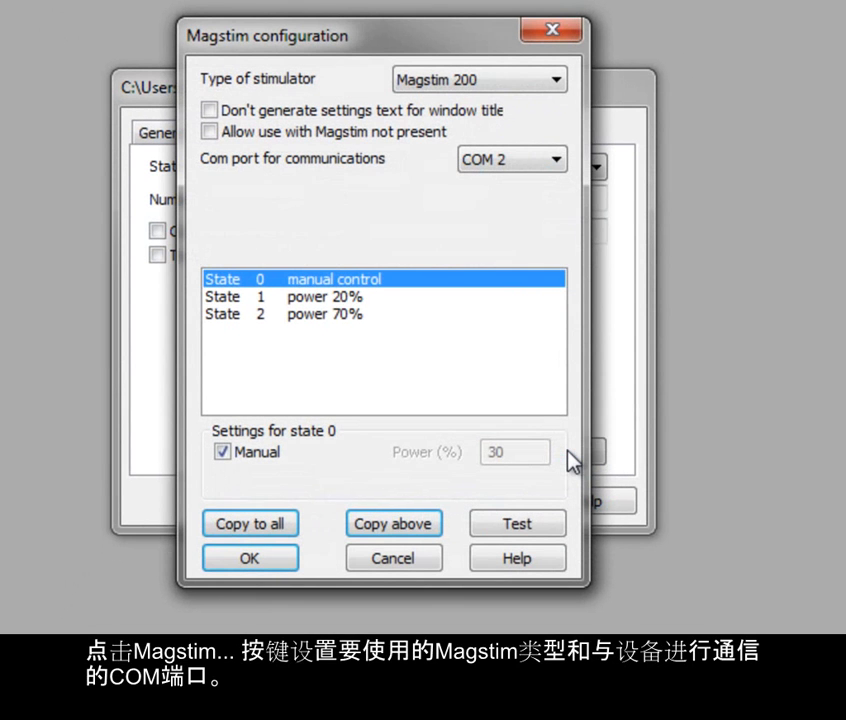
left_click(558, 81)
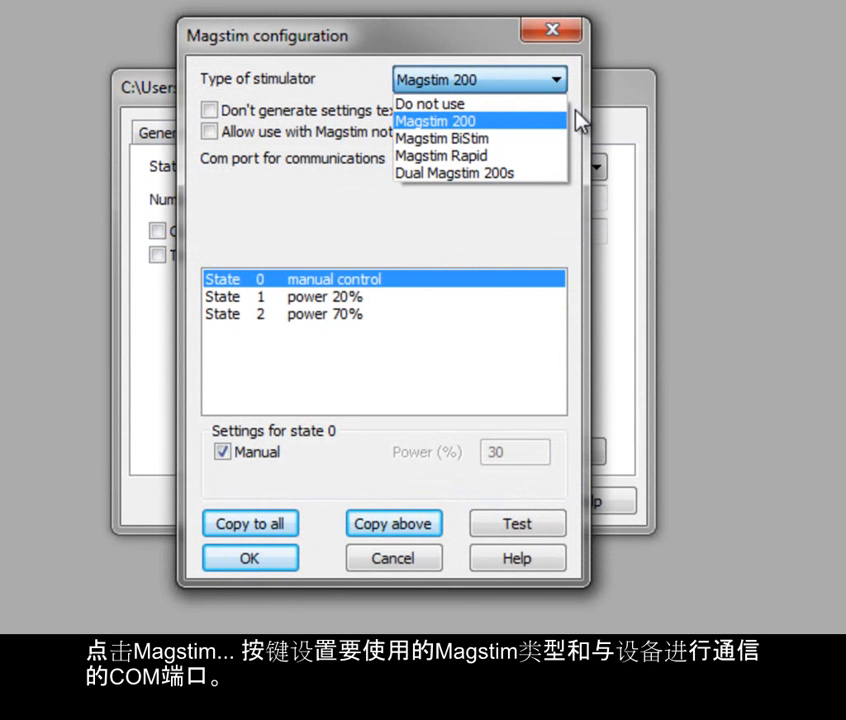
left_click(579, 111)
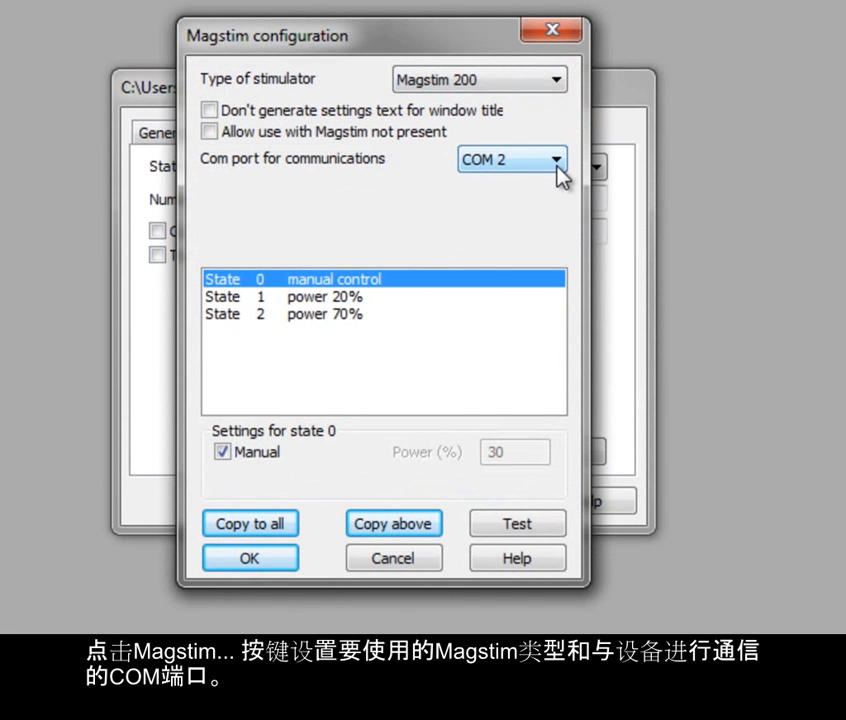
left_click(556, 162)
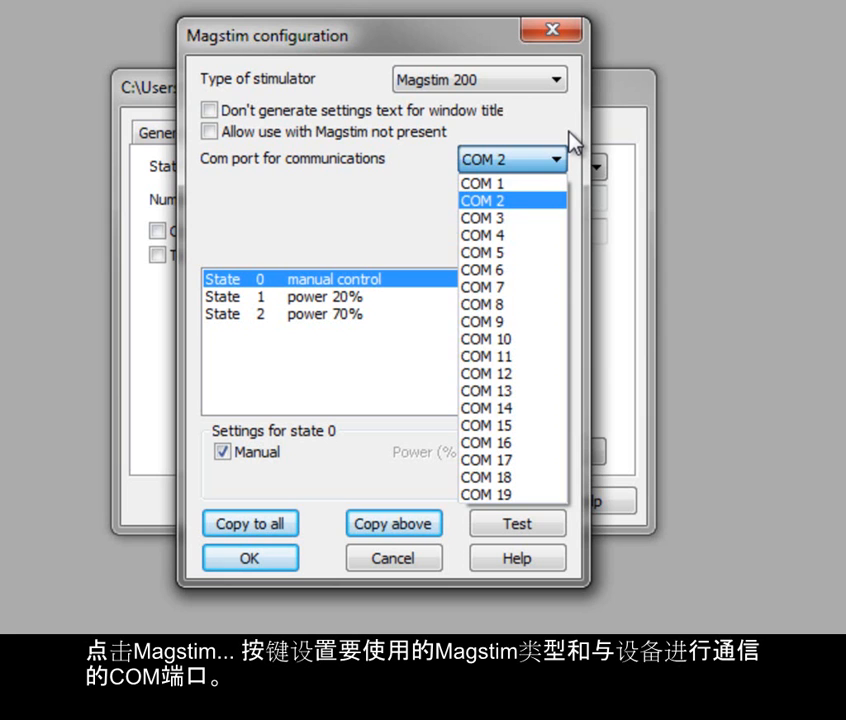
left_click(570, 132)
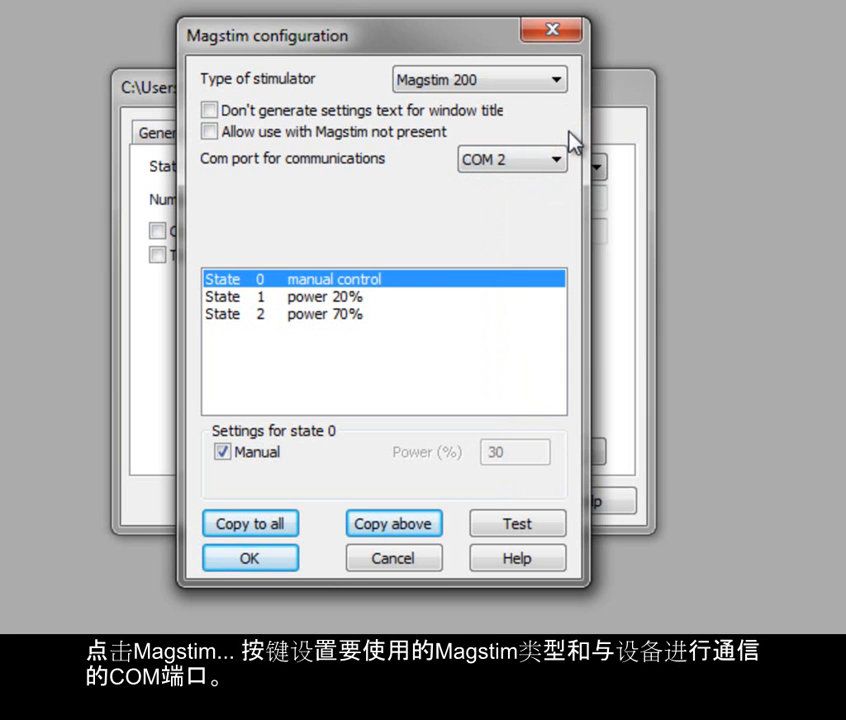
Step: Check state 1's power setting, and turn manual control off and back on for state 0
left_click(414, 296)
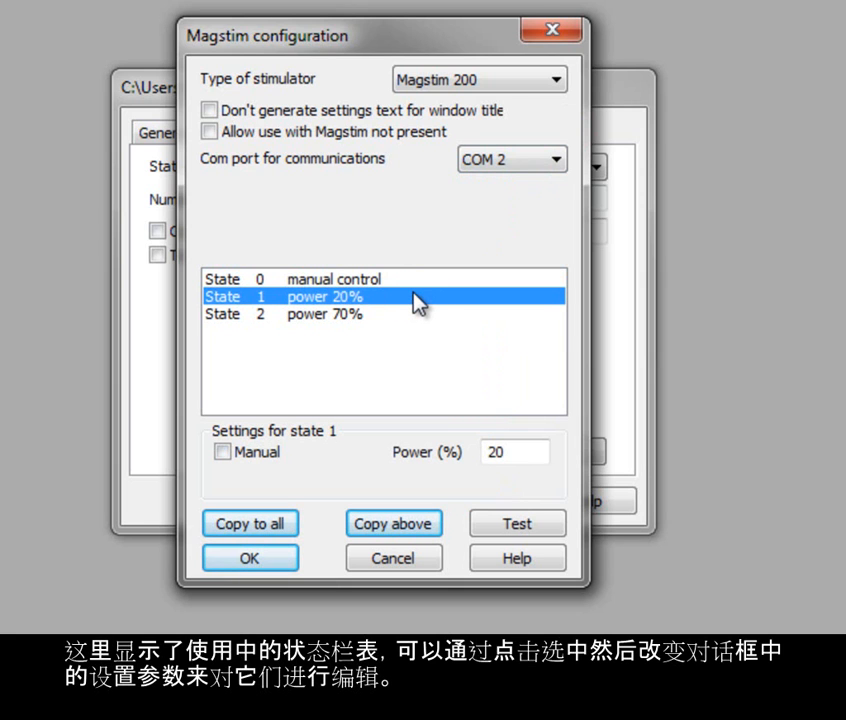
left_click(531, 452)
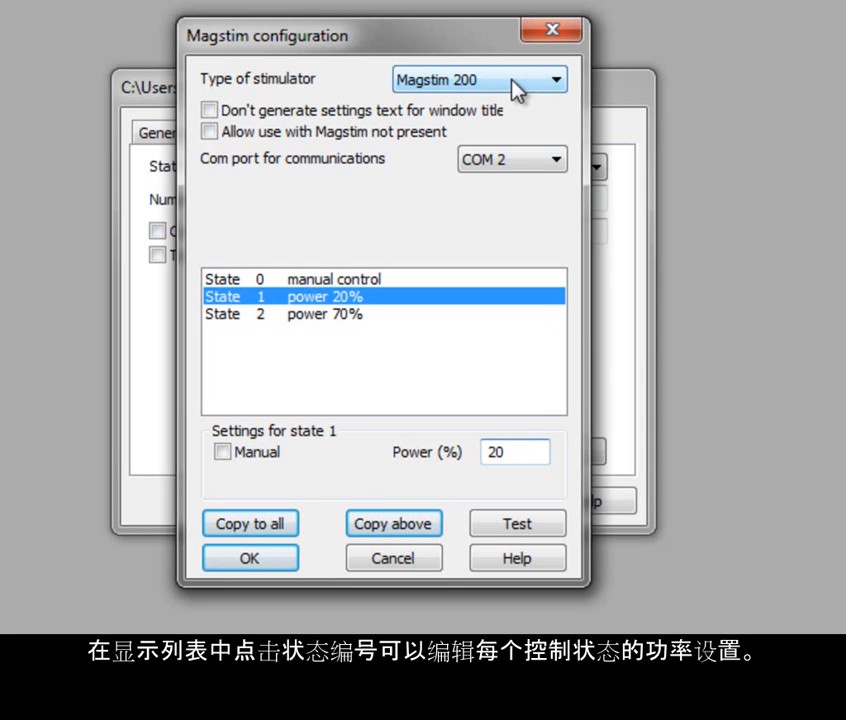
left_click(432, 280)
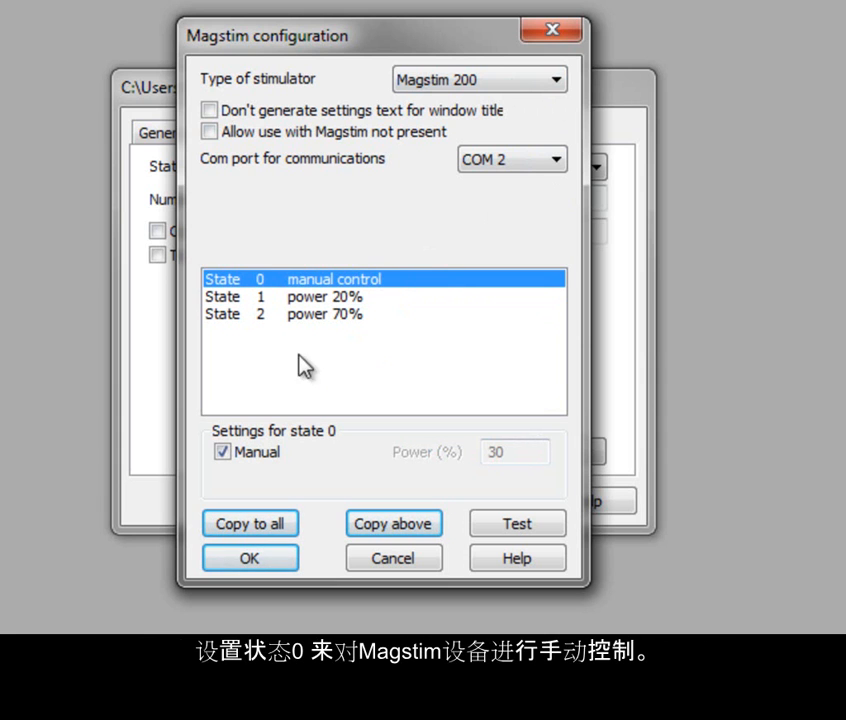
left_click(237, 458)
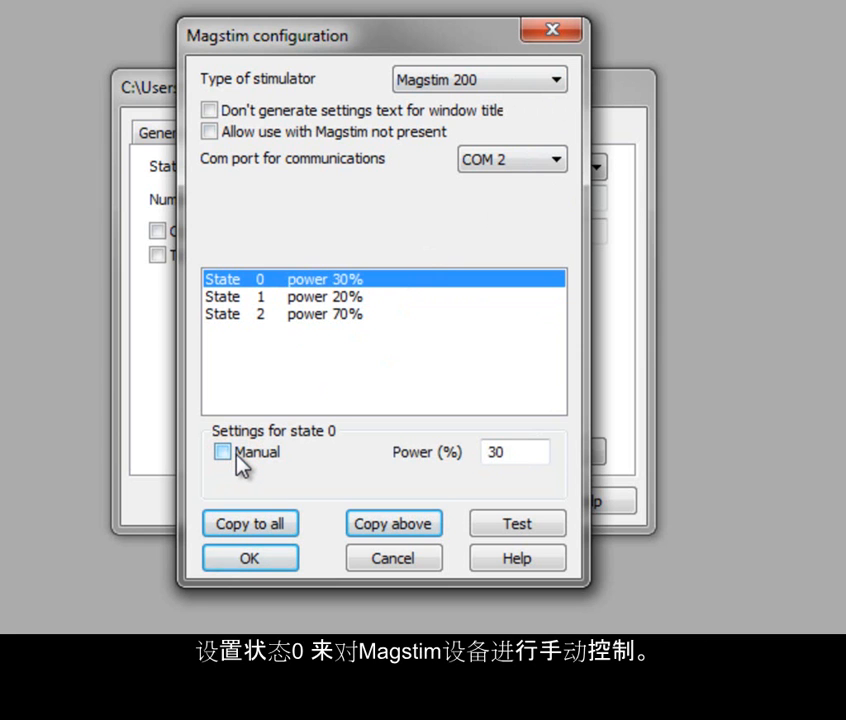
left_click(237, 458)
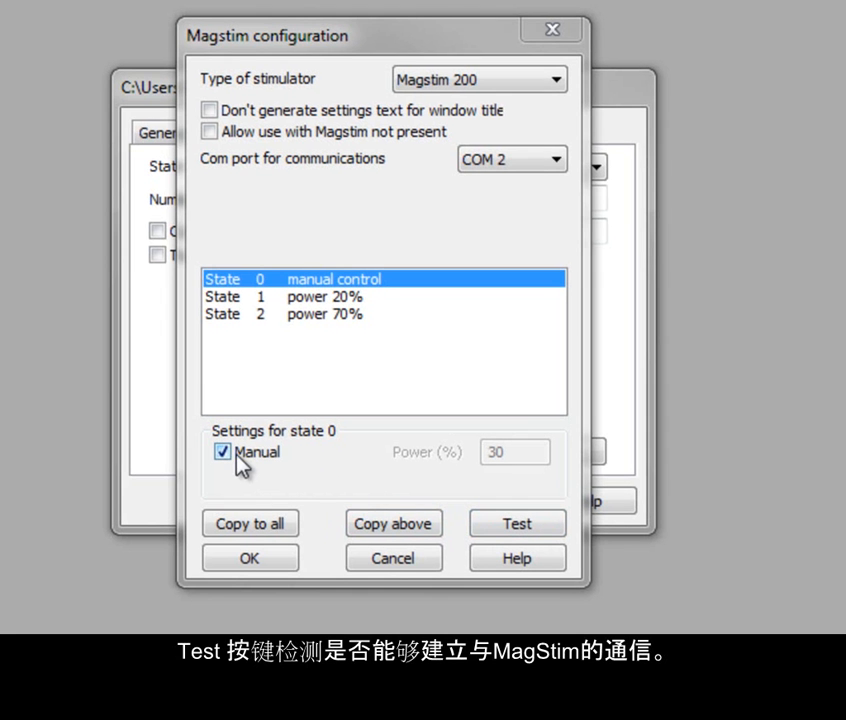
Step: Try Dual Magstim 200s as the stimulator type, and switch it to Magstim BiStim
left_click(556, 81)
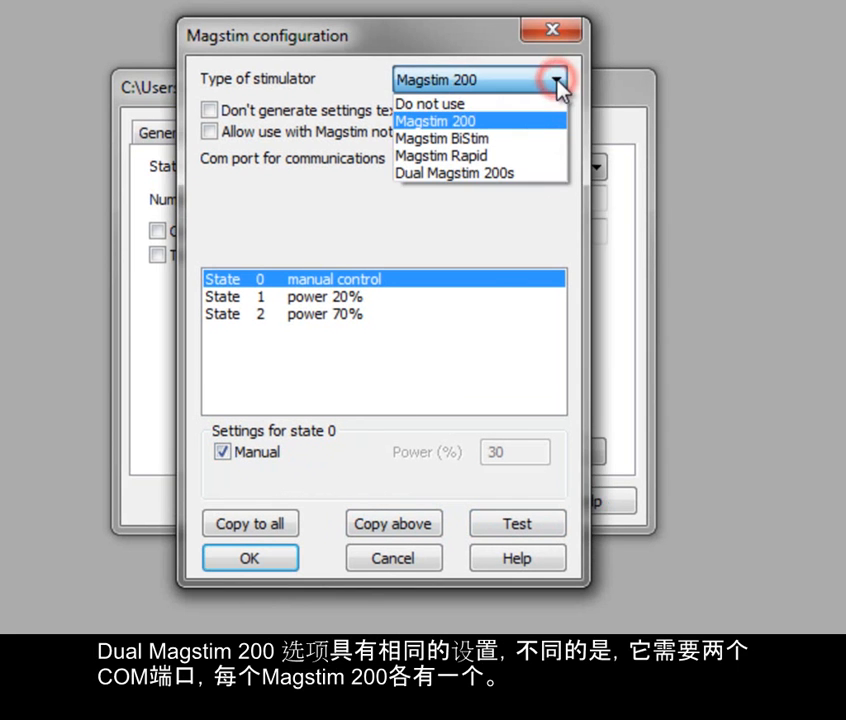
left_click(540, 176)
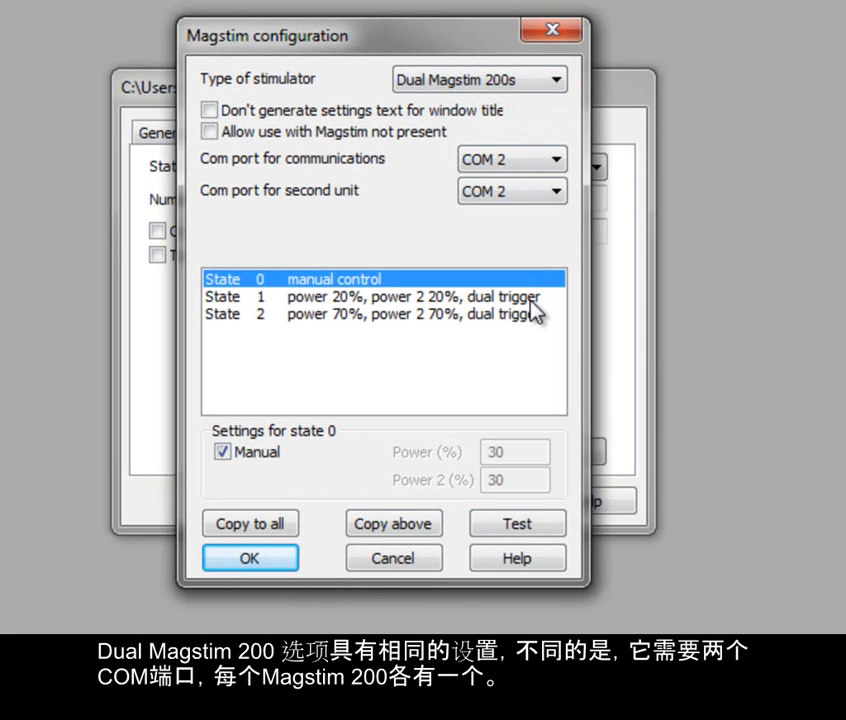
left_click(558, 82)
left_click(541, 141)
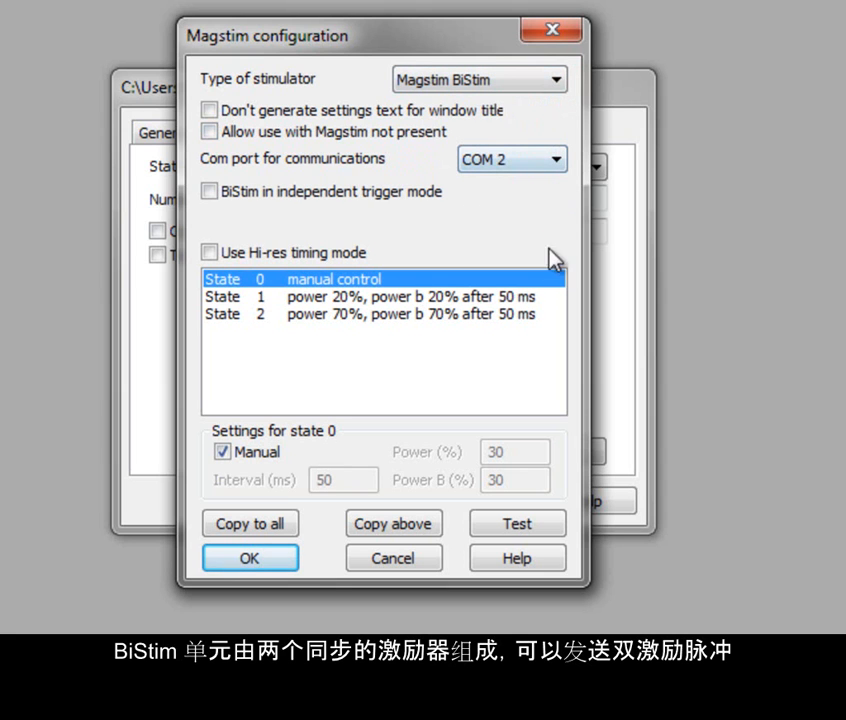
Step: Check state 1's Power and Power B settings for the BiStim, and set its pulse interval to 0 ms
left_click(528, 300)
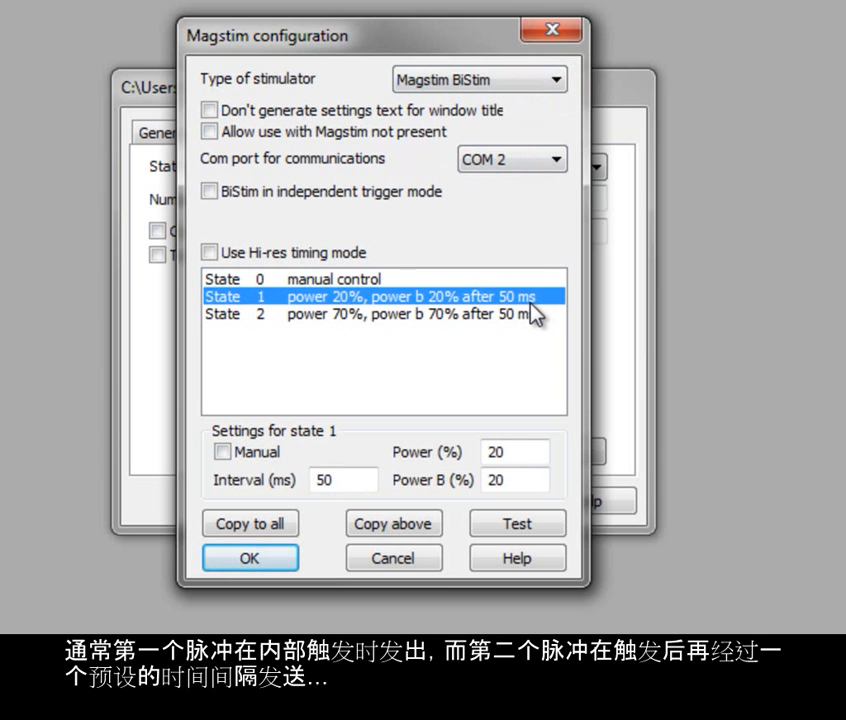
left_click(533, 449)
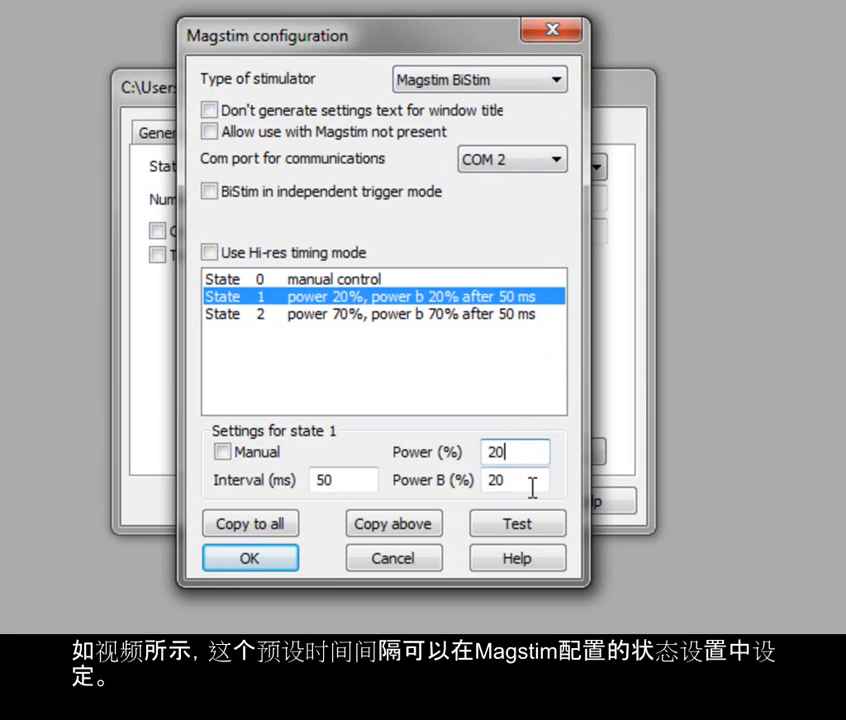
left_click(532, 481)
left_click(370, 481)
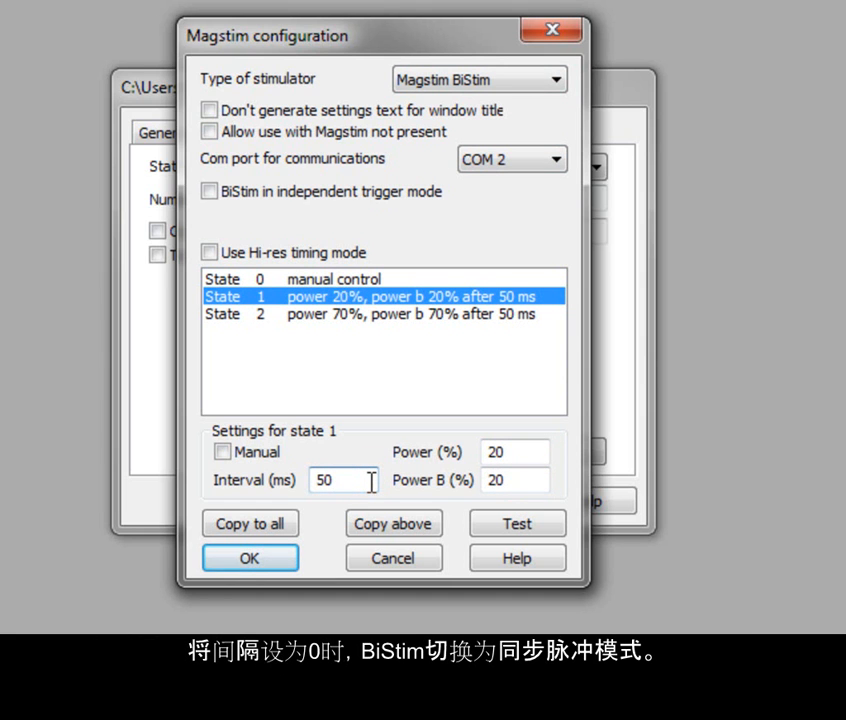
key("BackSpace")
key("BackSpace")
type("0")
left_click(530, 452)
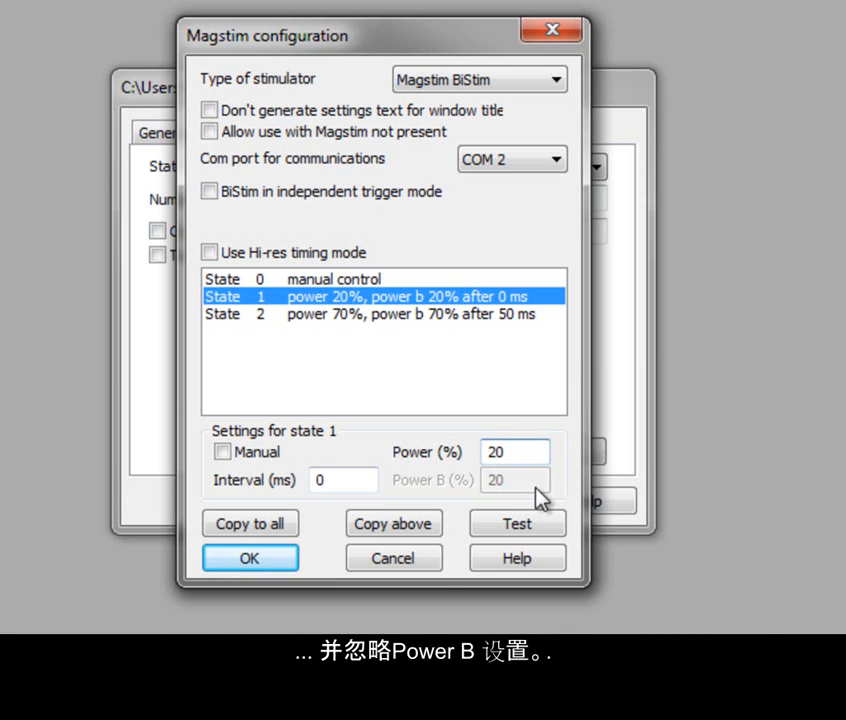
Step: Set state 1's pulse interval back to 50 ms
double_click(343, 479)
type("50")
left_click(537, 450)
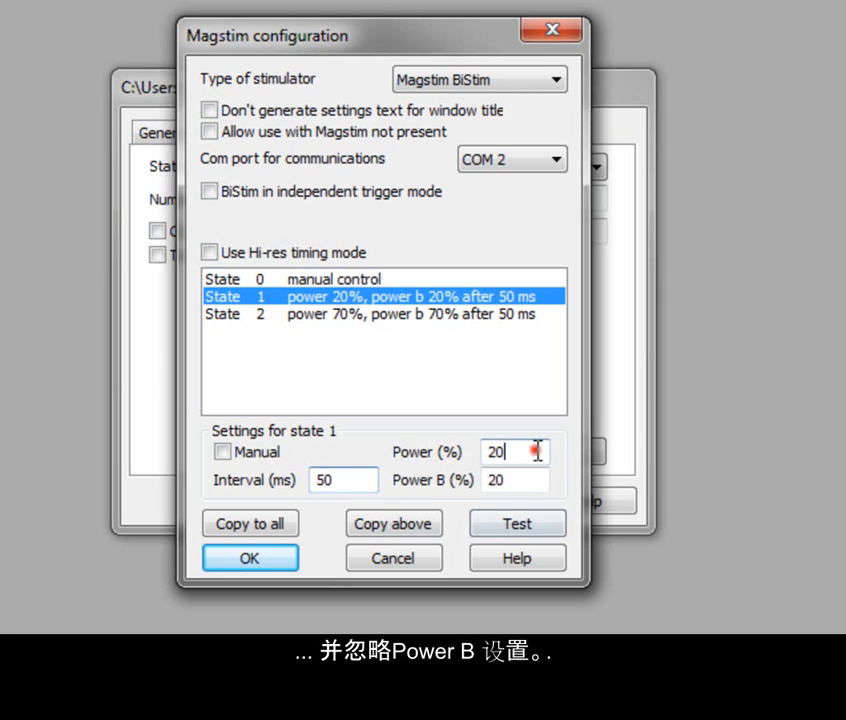
Step: Turn Hi-res timing mode on and off again, and do the same with BiStim independent trigger mode
left_click(297, 256)
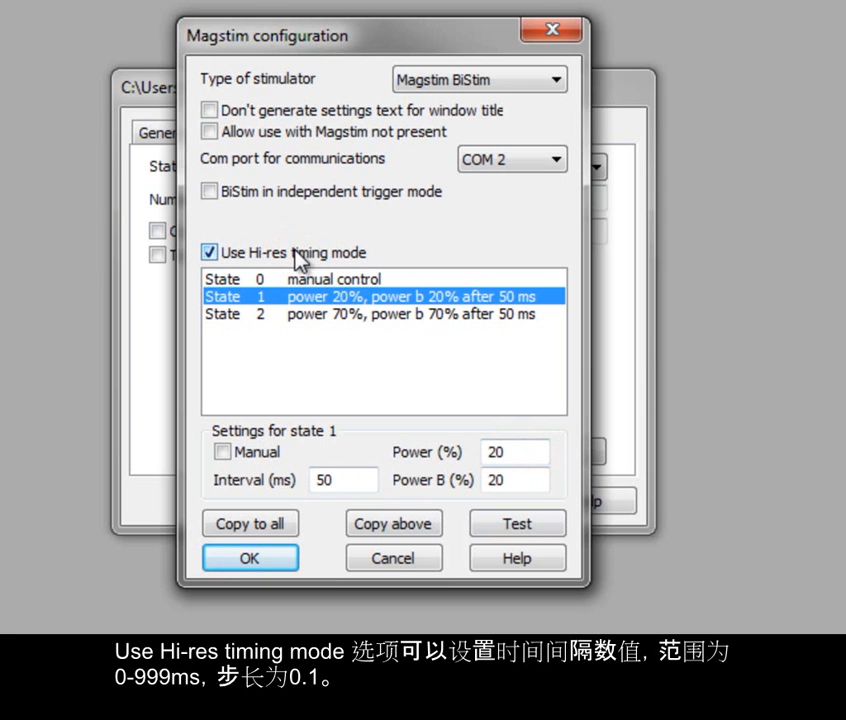
left_click(297, 256)
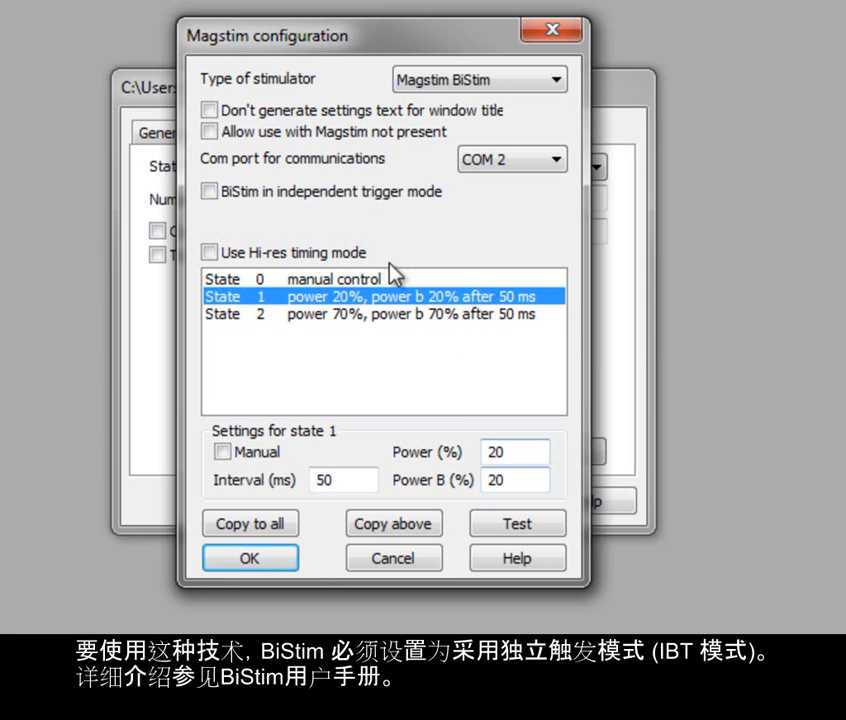
left_click(290, 203)
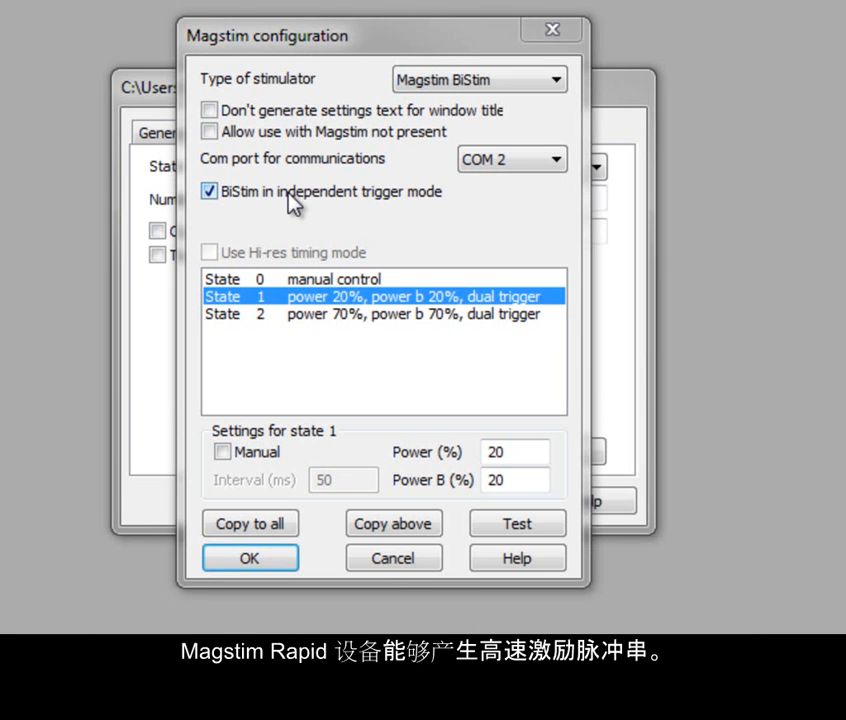
left_click(288, 193)
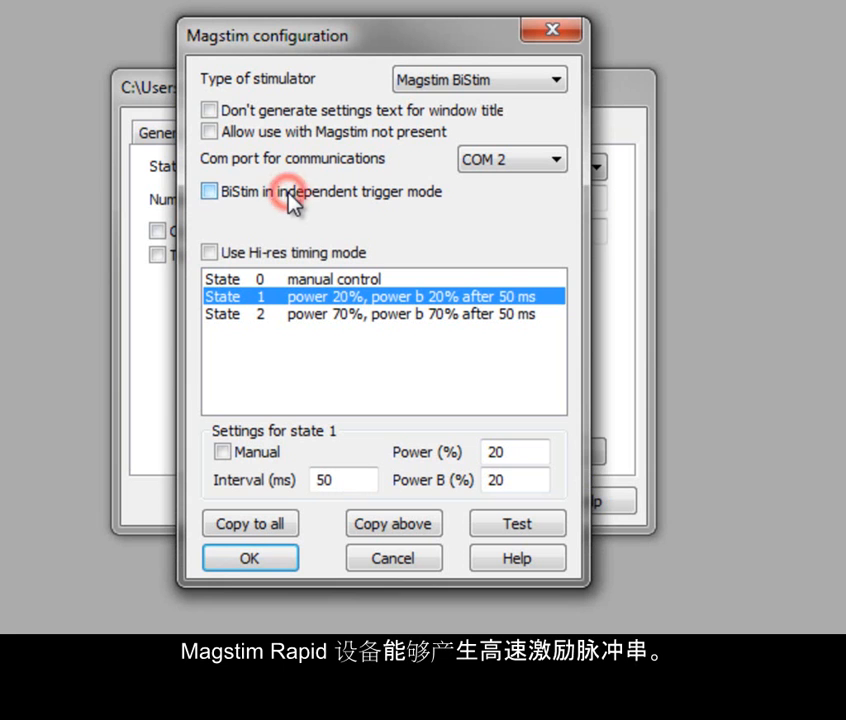
Step: Switch the stimulator type to Magstim Rapid and check state 1's power, pulse count and frequency settings
left_click(555, 84)
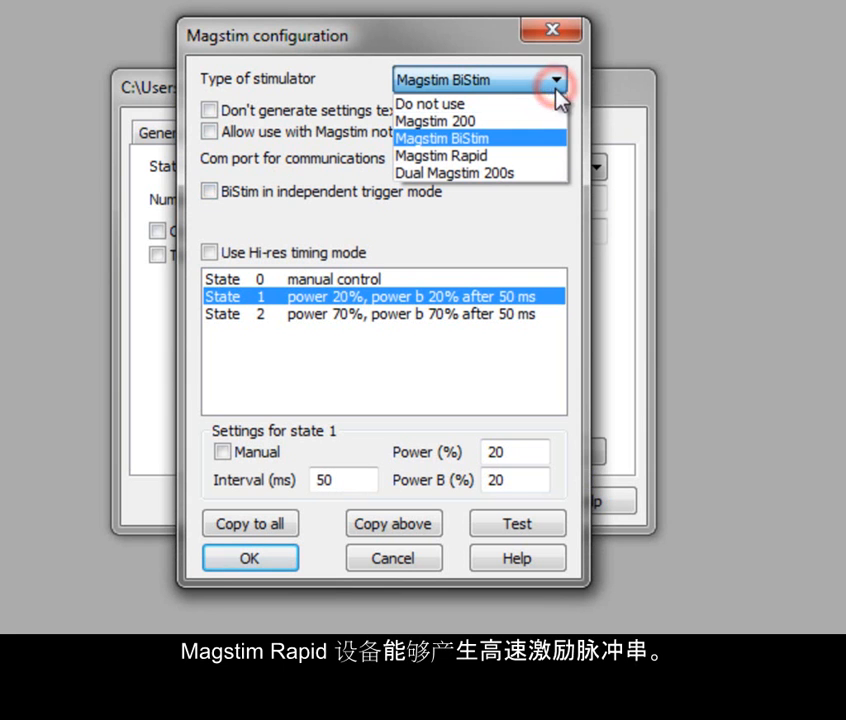
left_click(547, 157)
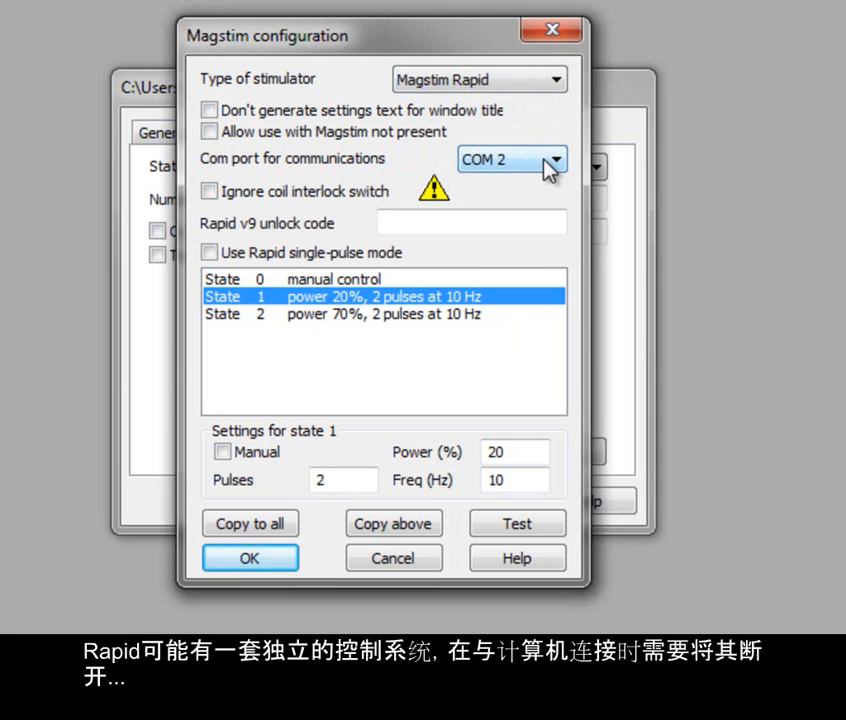
left_click(529, 451)
left_click(342, 479)
left_click(526, 480)
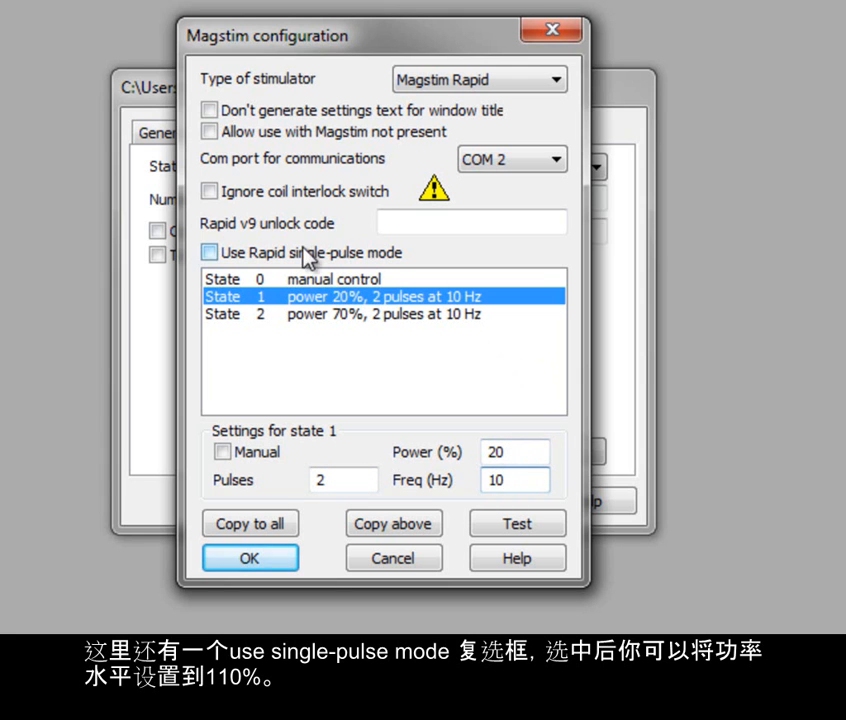
Step: Turn Rapid single-pulse mode on and off again, and activate the empty Rapid v9 unlock code field
left_click(288, 254)
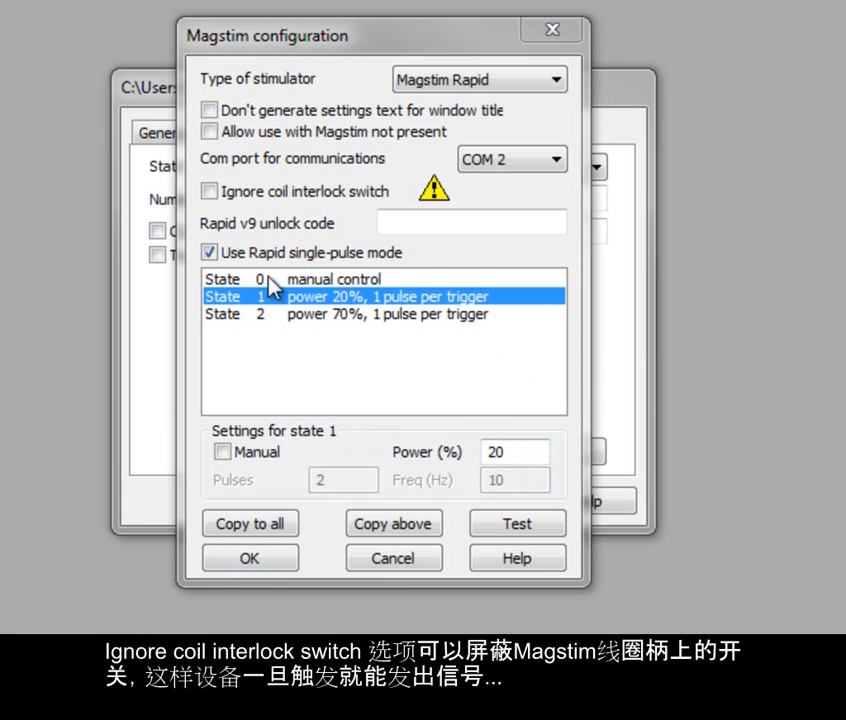
left_click(236, 253)
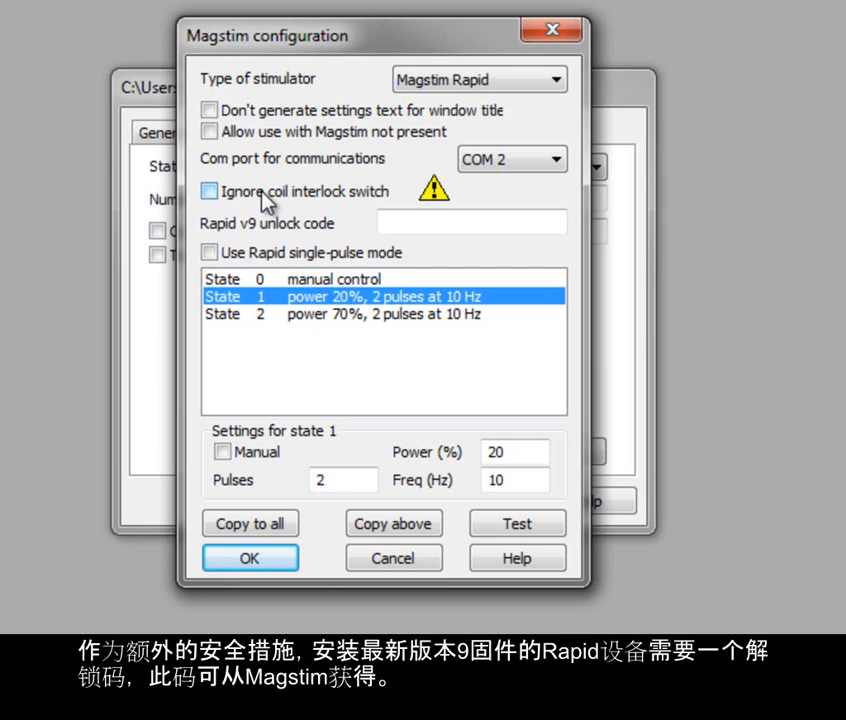
left_click(429, 217)
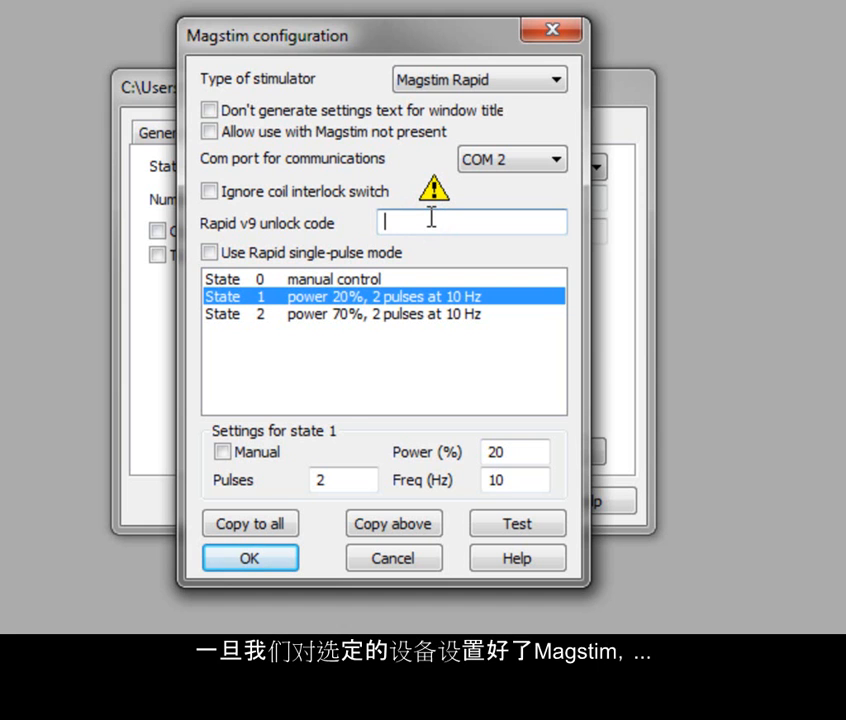
left_click(431, 218)
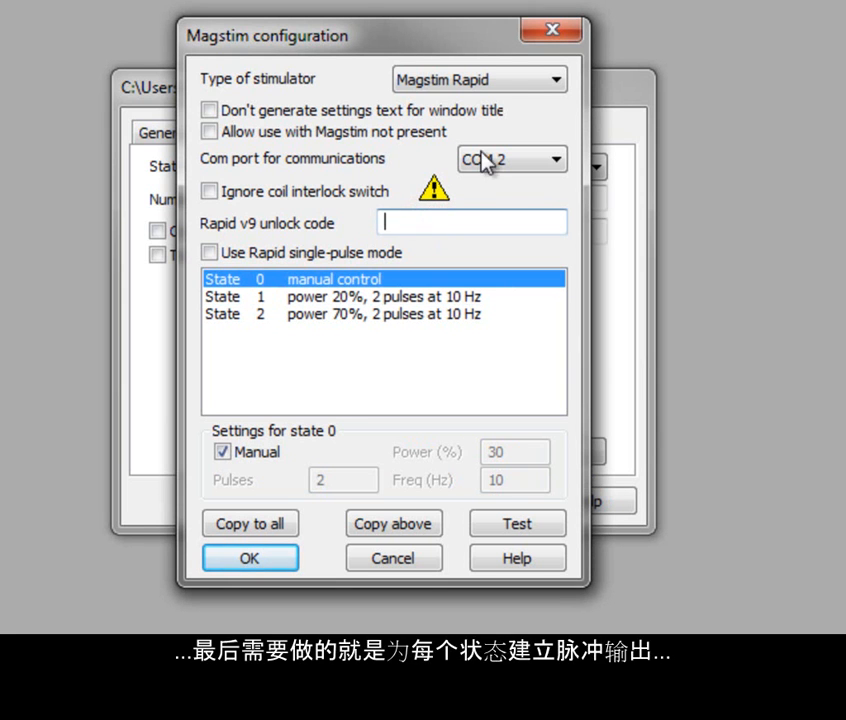
Step: Set the stimulator type back to Magstim 200 and accept the Magstim configuration
left_click(551, 79)
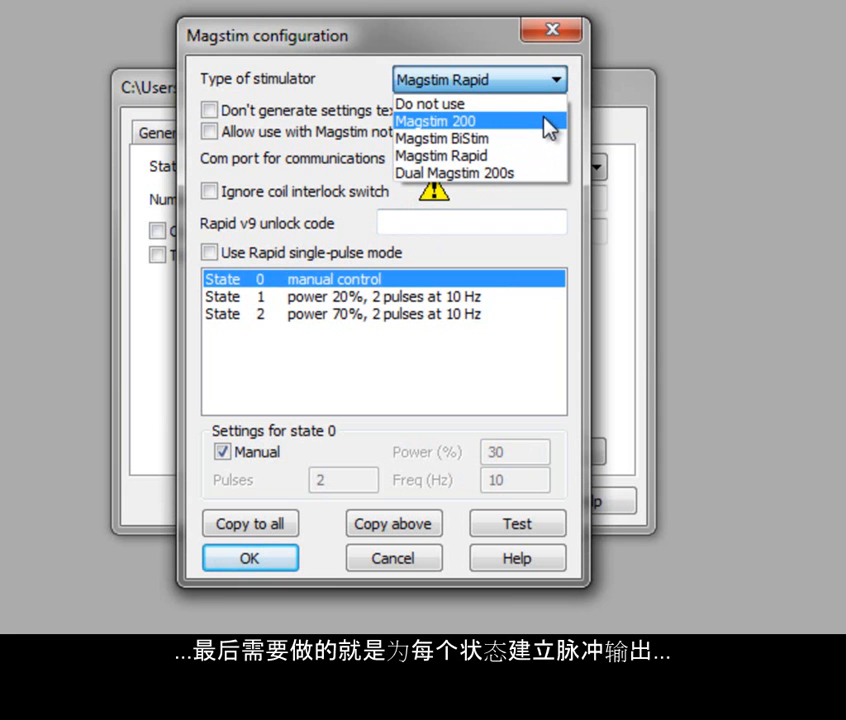
left_click(544, 121)
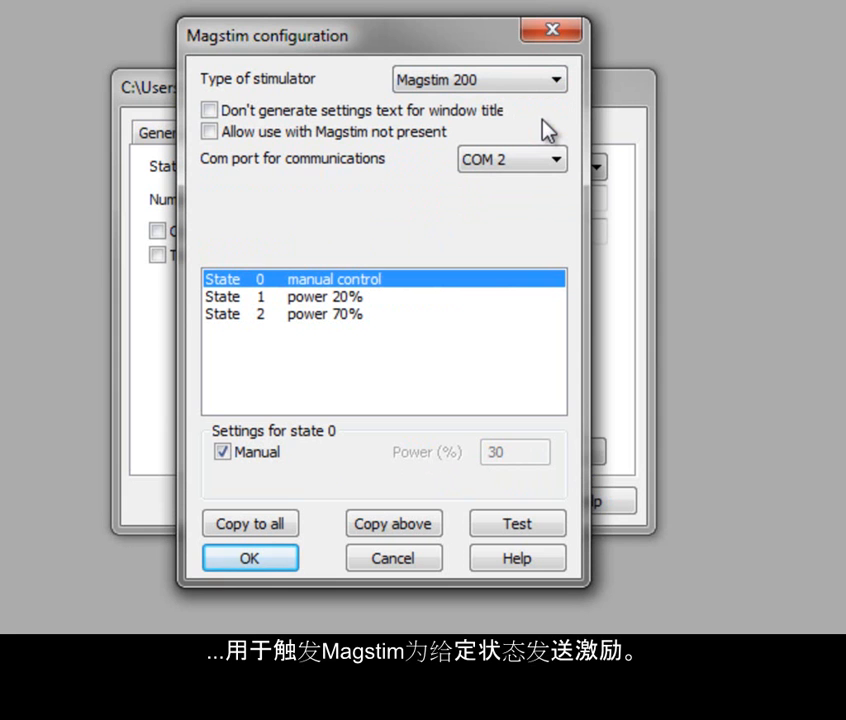
left_click(263, 561)
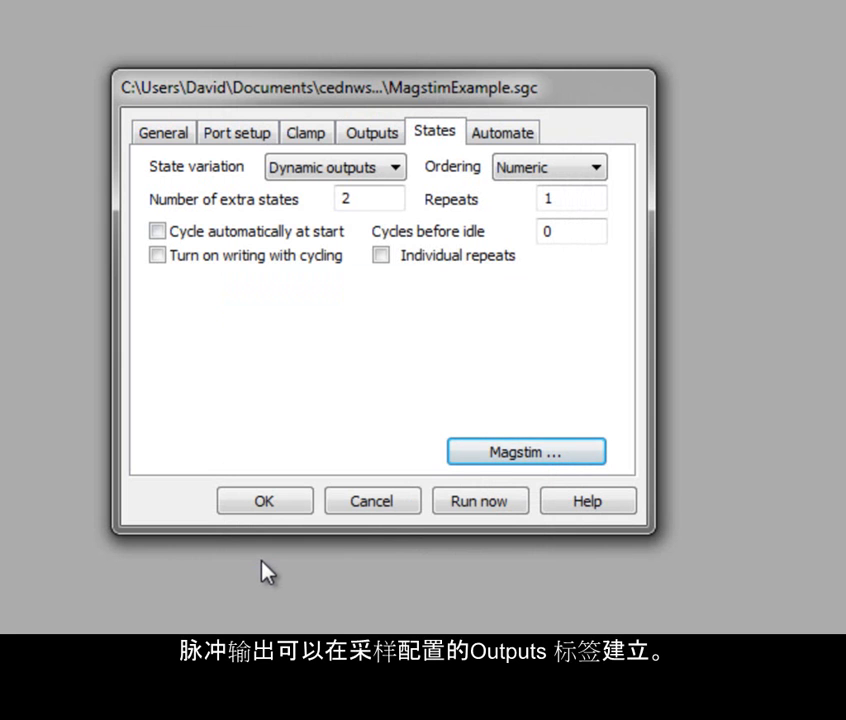
Step: Enable digital output 1 in addition to output 0 in the sampling configuration's output settings
left_click(376, 136)
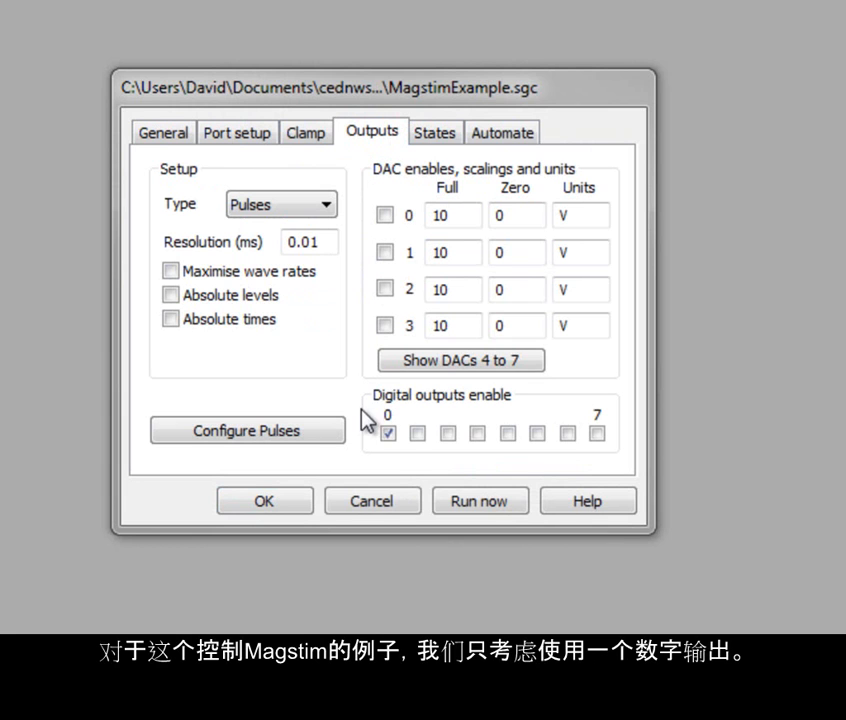
left_click(420, 444)
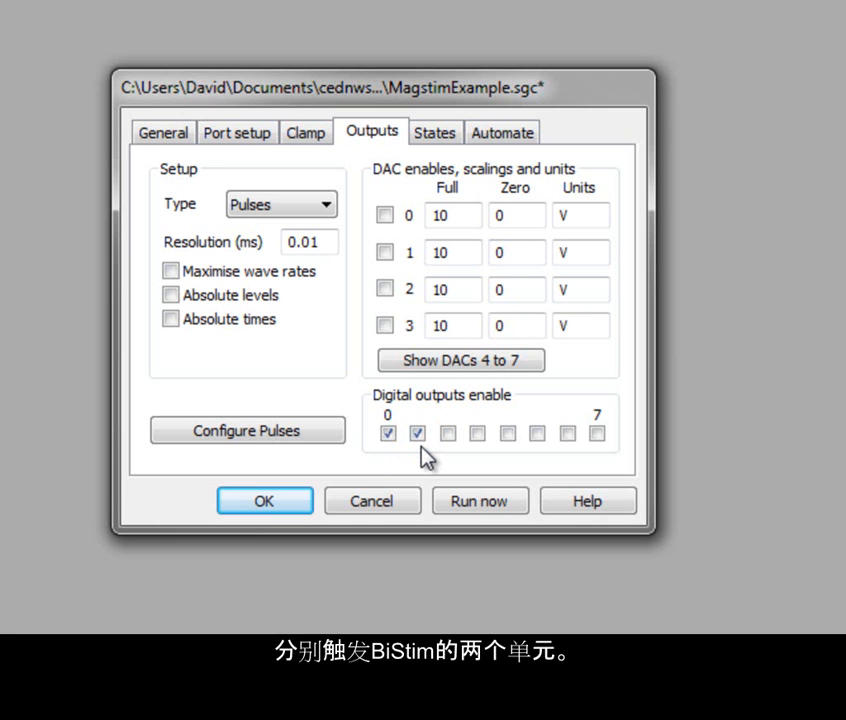
Step: Disable digital output 1 so only output 0 stays enabled, and open the pulses configuration
left_click(418, 437)
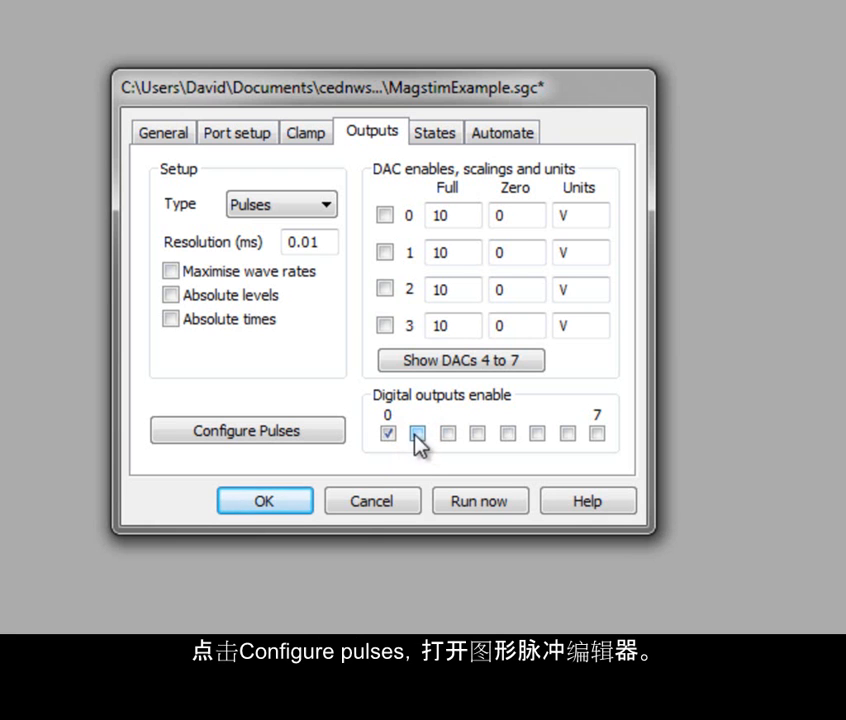
left_click(290, 431)
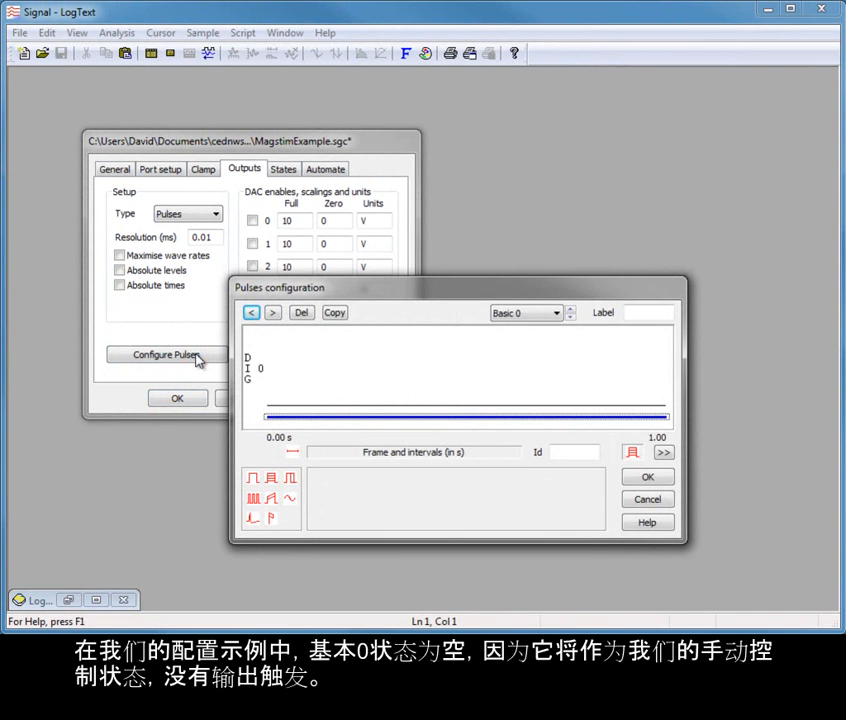
Step: Examine the digital output 0 pulses of State 1 and State 2 in the pulses configuration
left_click(524, 310)
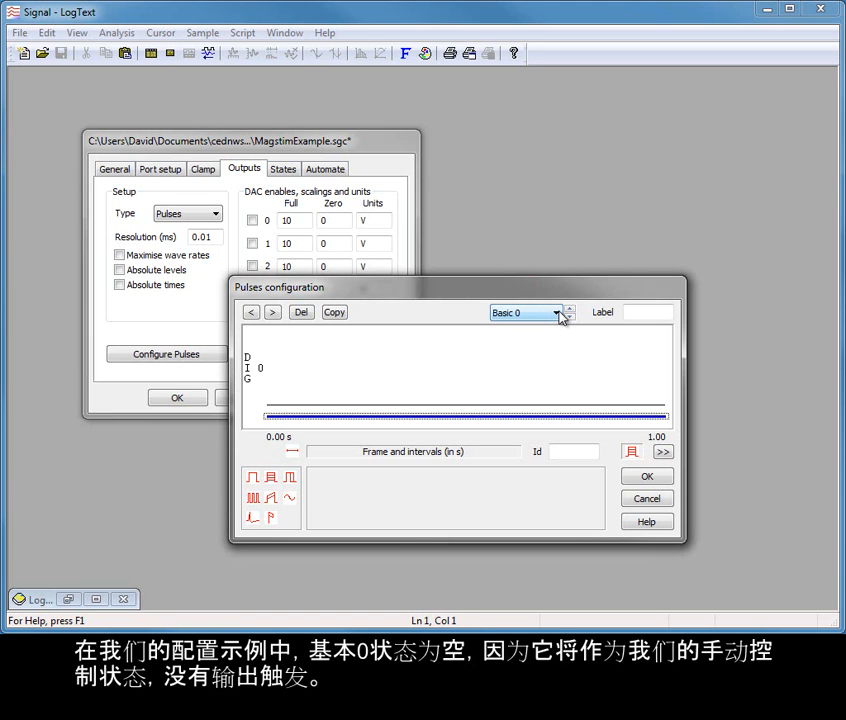
left_click(558, 313)
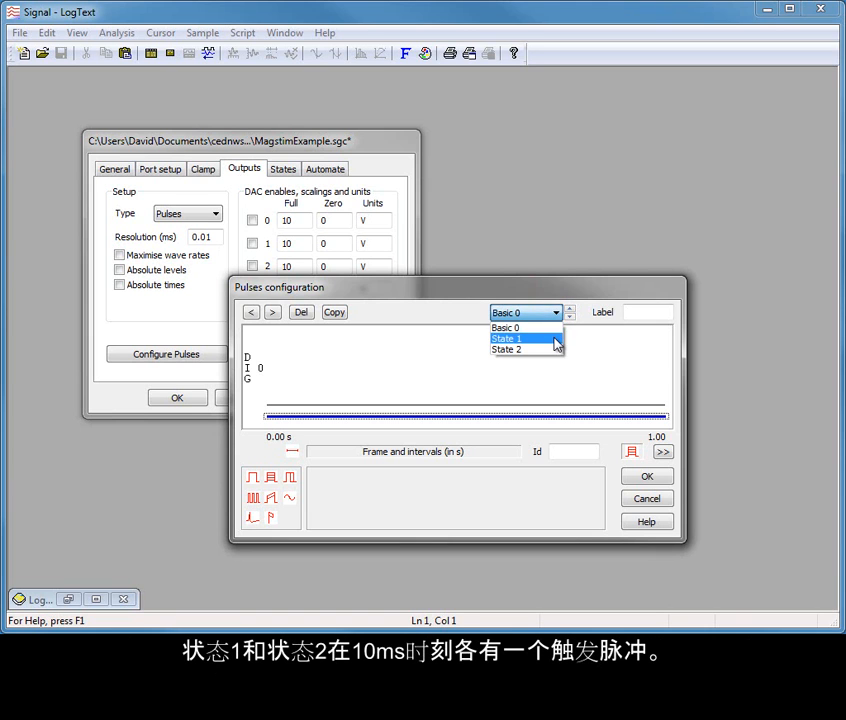
left_click(556, 340)
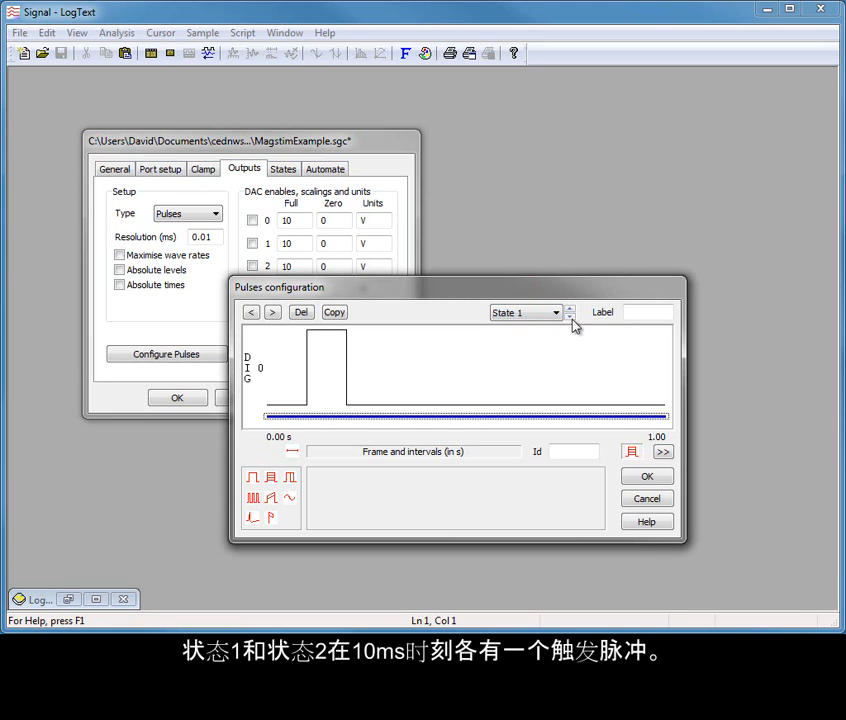
left_click(571, 311)
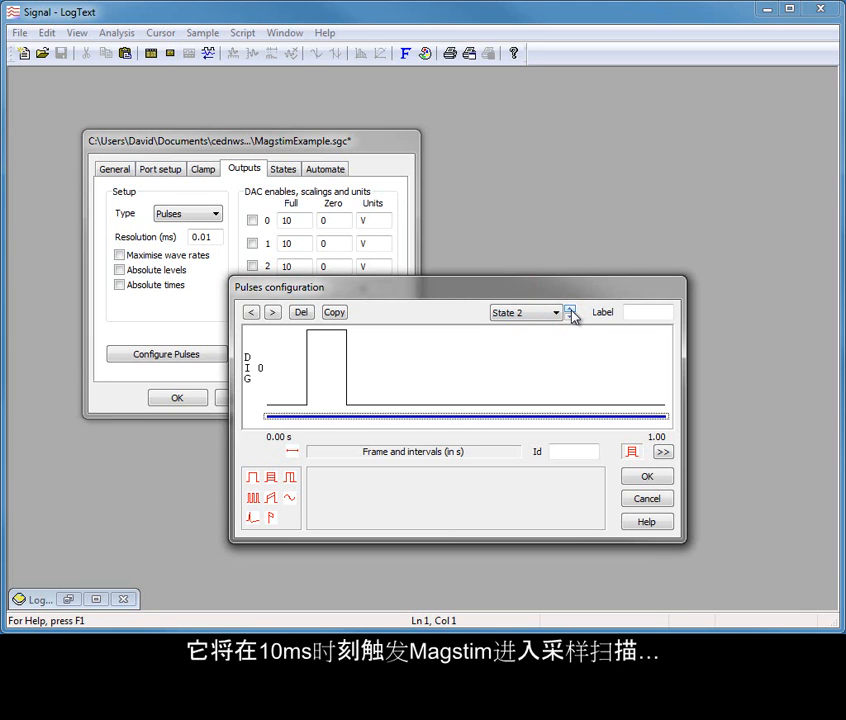